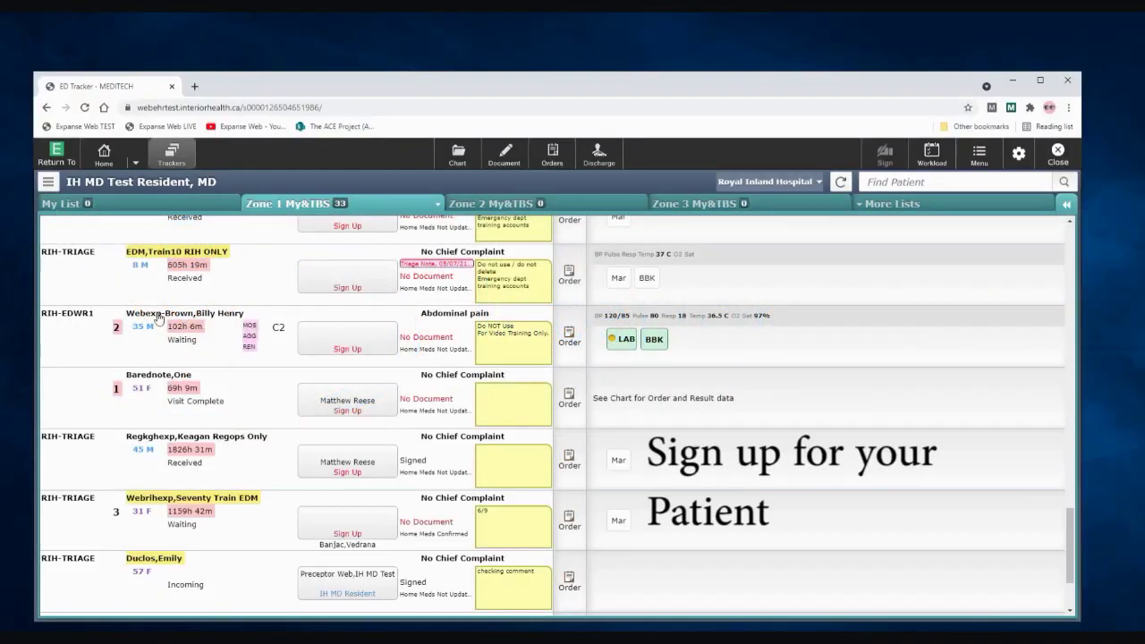
Sign up for the abdominal pain patient waiting in RIH-EDWR1 on the Zone 1 tracker.
click(101, 355)
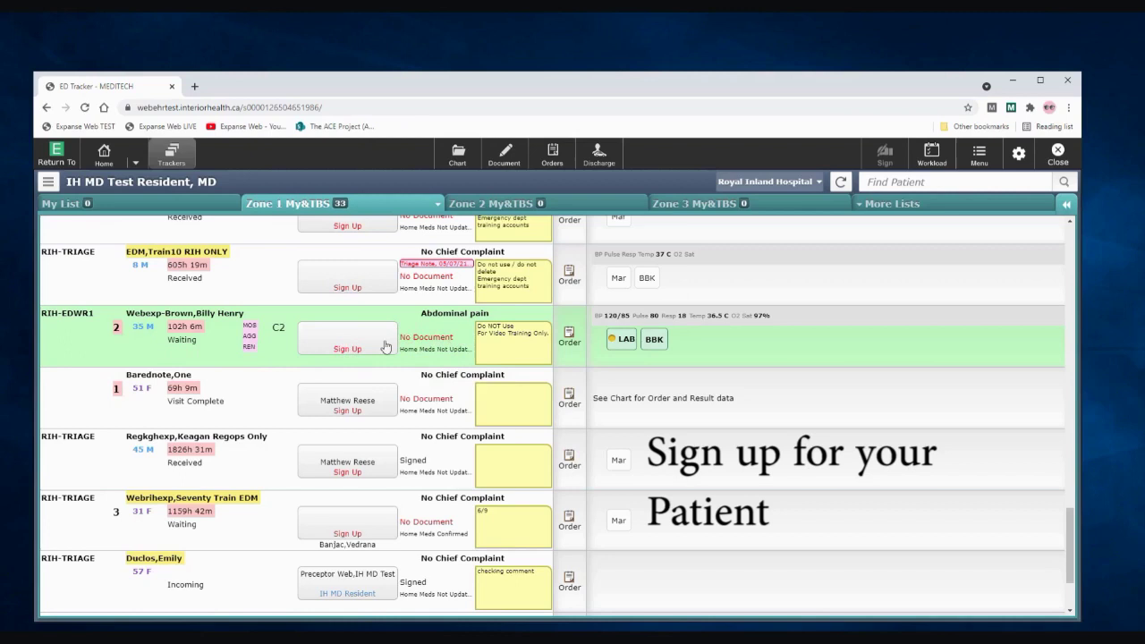
click(349, 351)
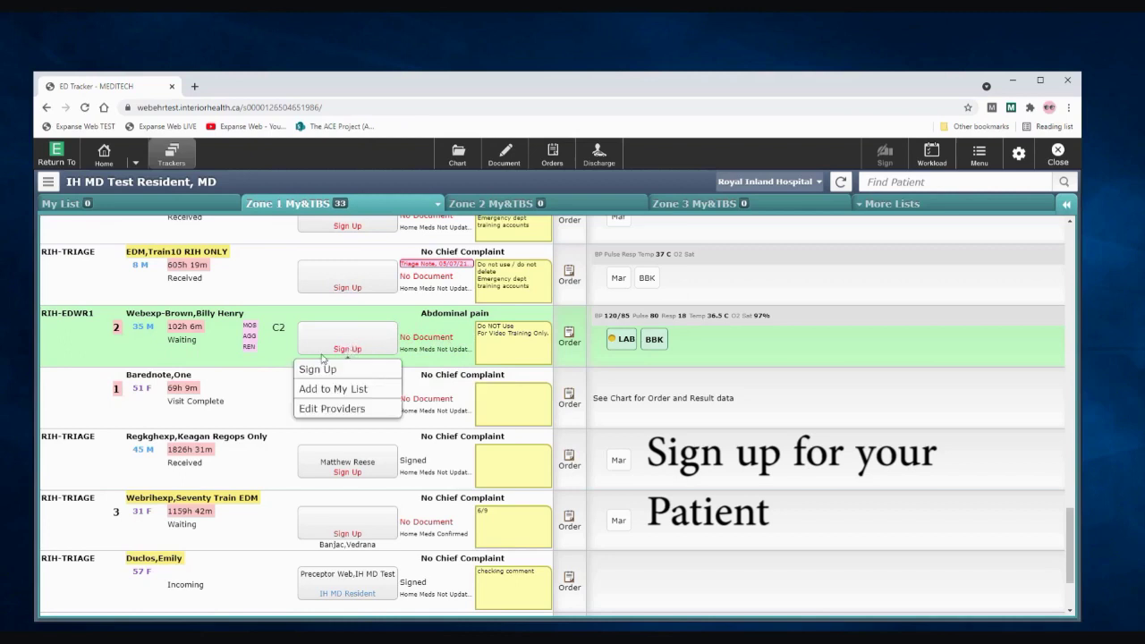
click(320, 369)
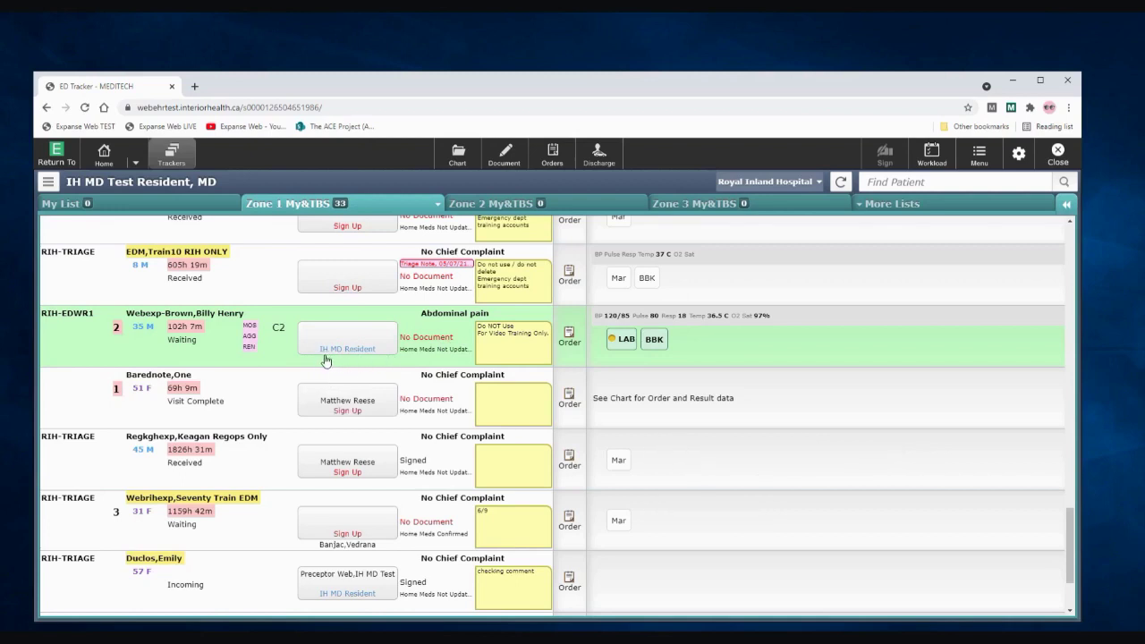
From My List, edit the patient's providers, searching "Prec" to assign the Preceptor Web test account as ED Provider, and save.
click(138, 206)
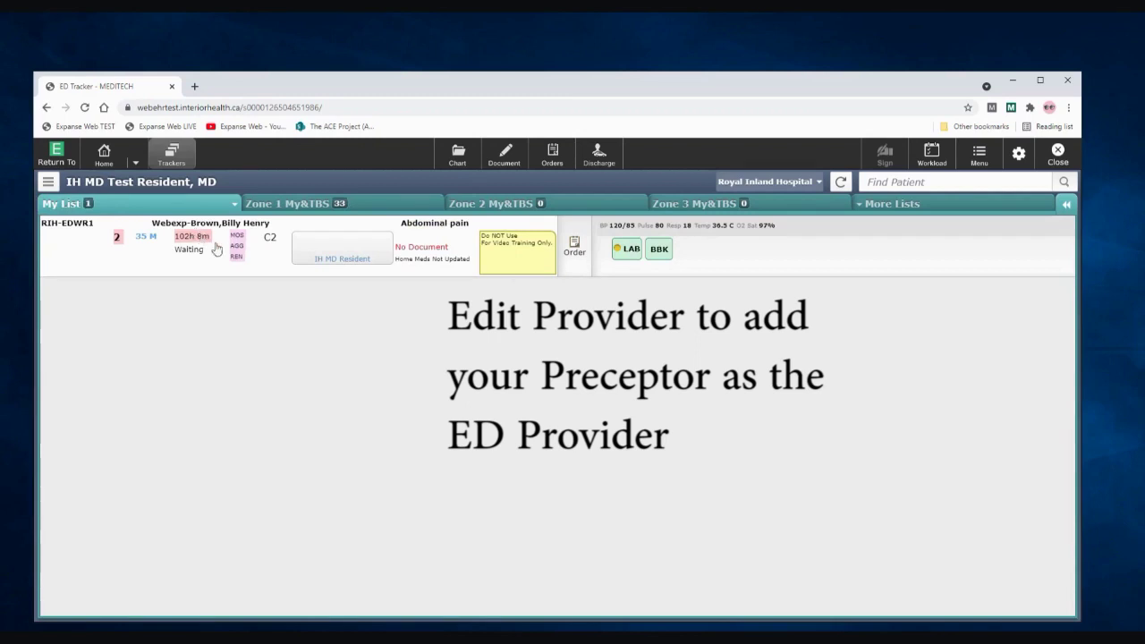
click(340, 251)
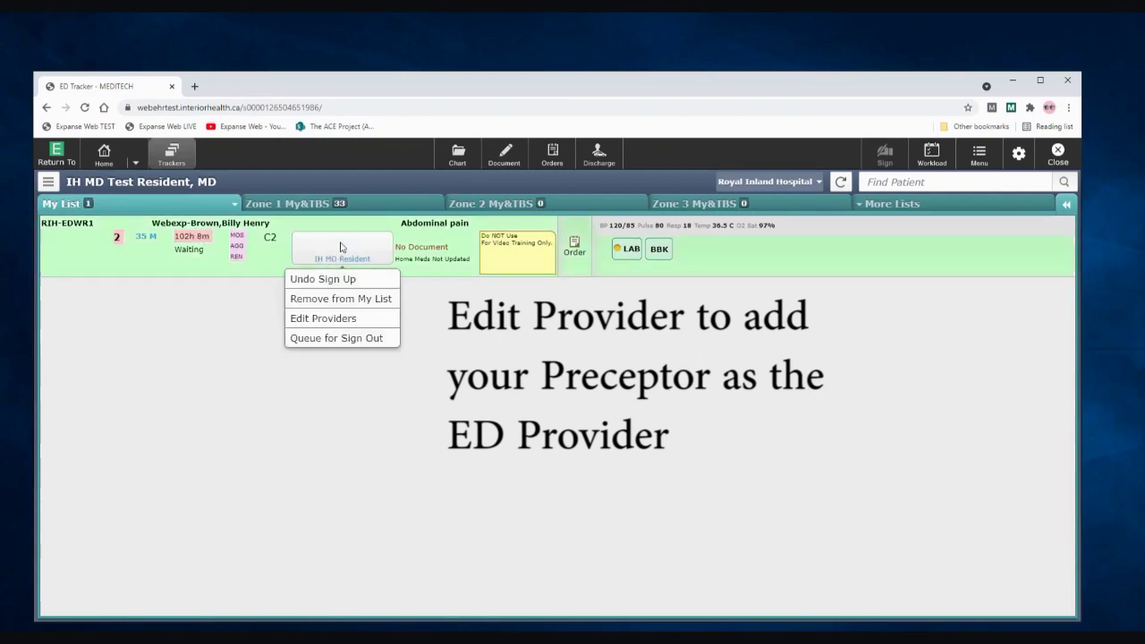
click(323, 320)
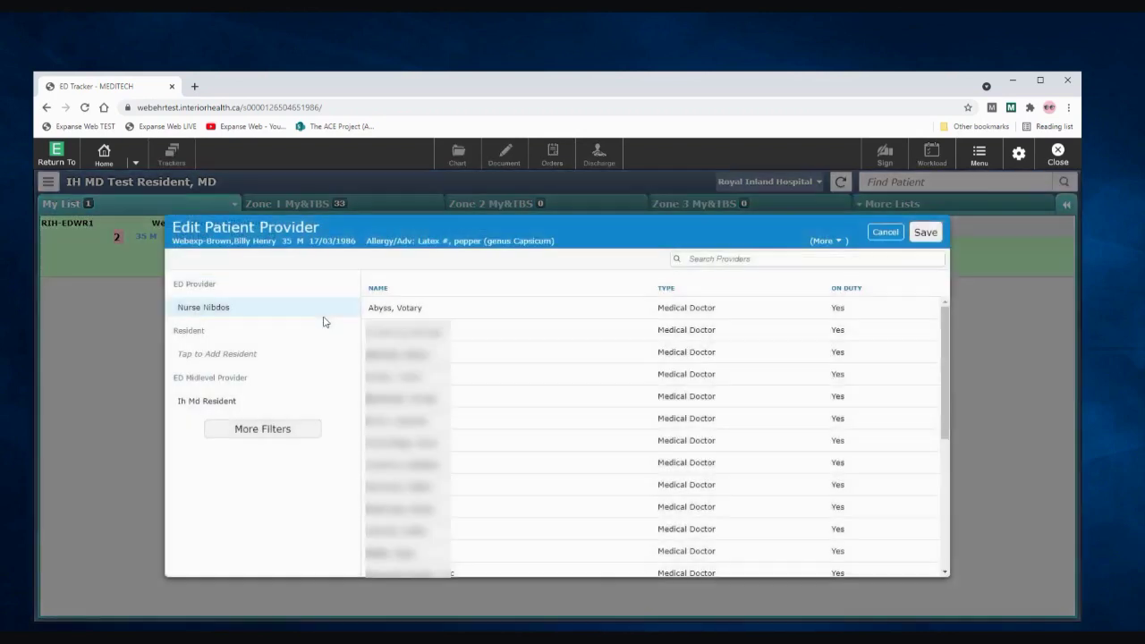
click(716, 260)
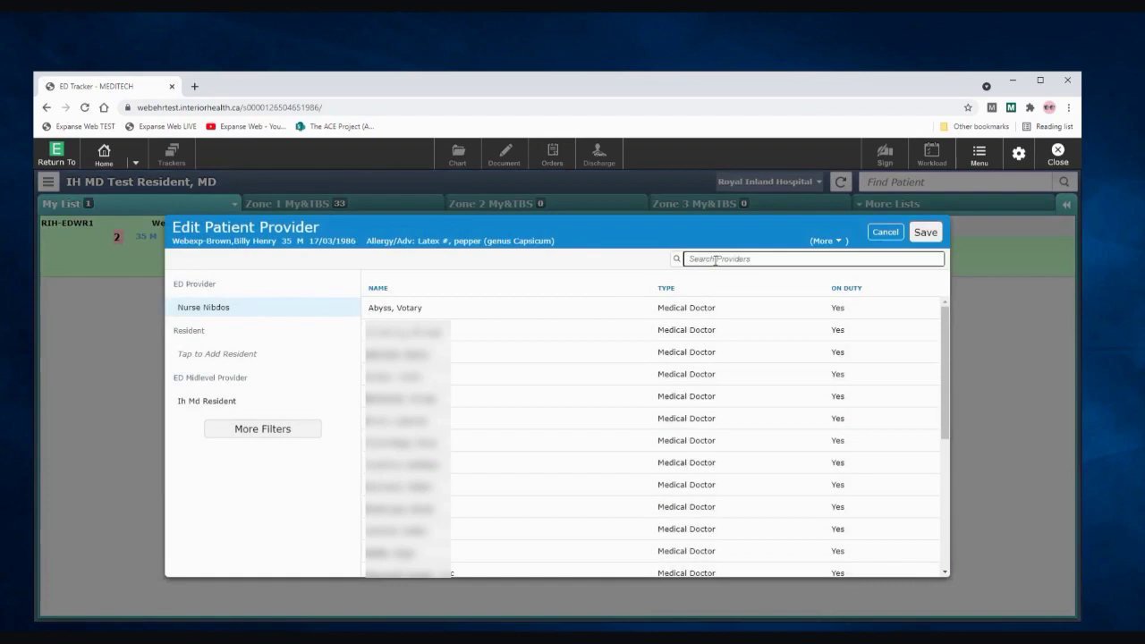
text(Prec)
key(Return)
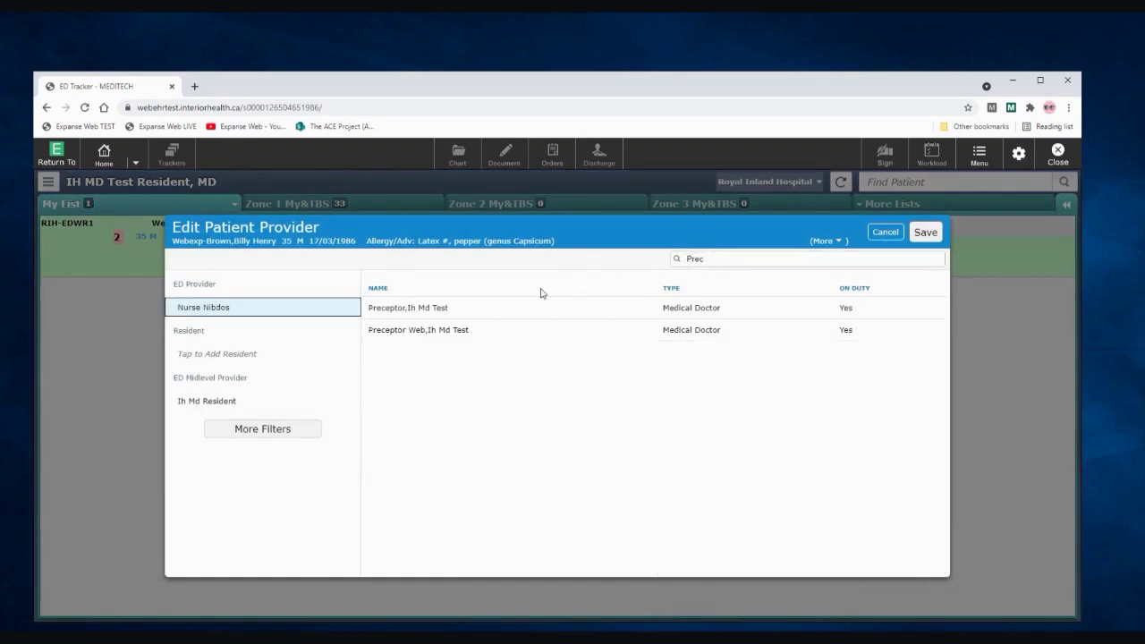
click(424, 333)
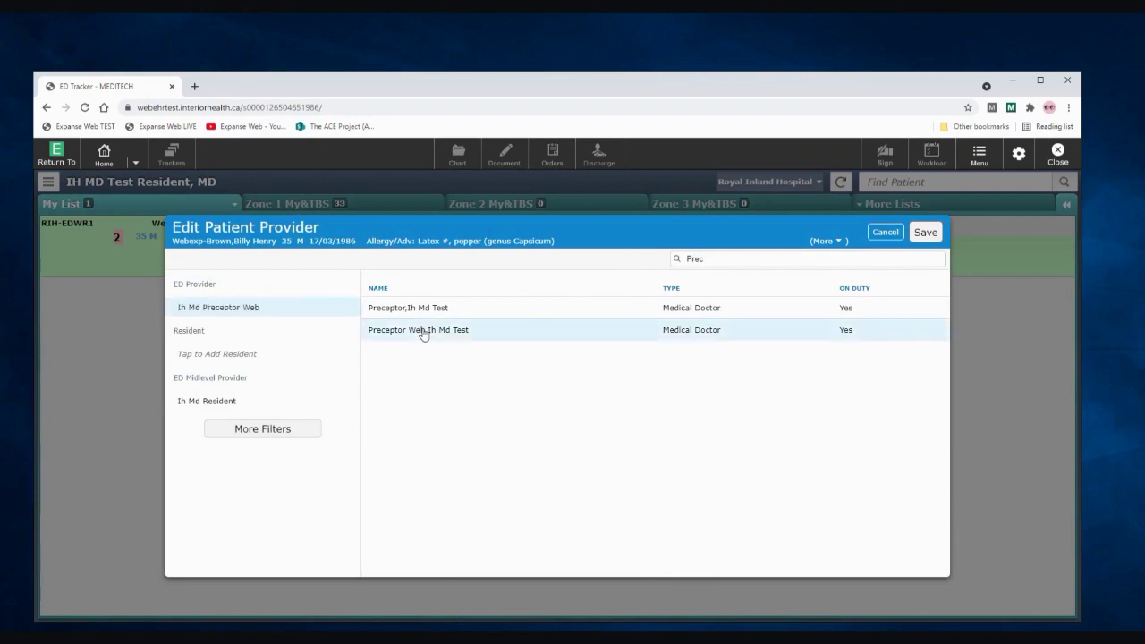
click(927, 233)
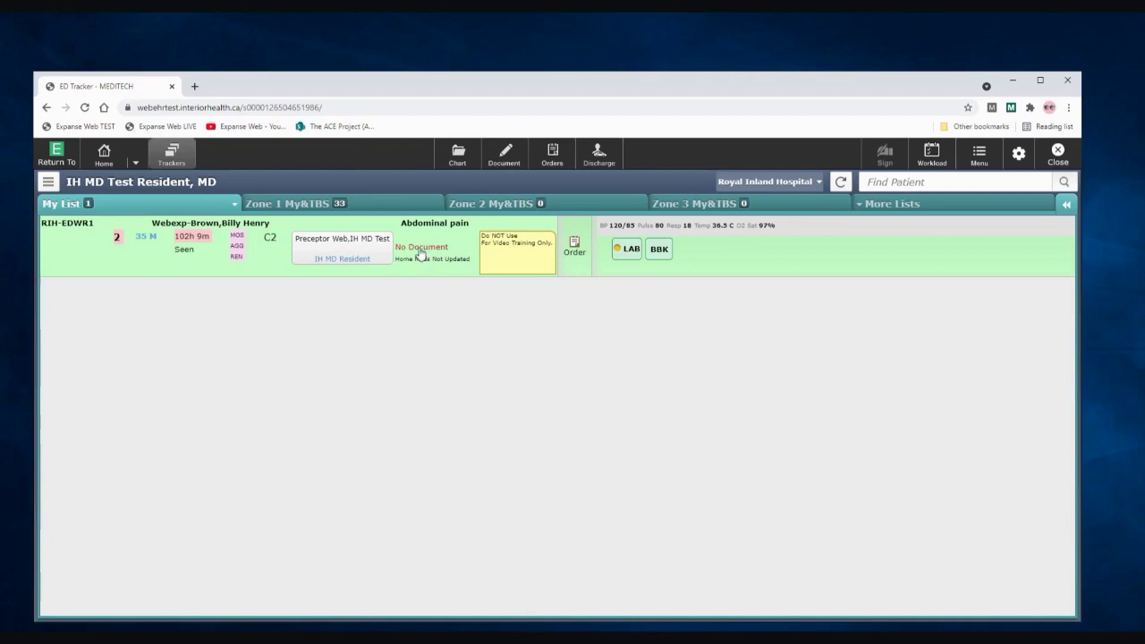
Start a new Emergency Department Visit document for the patient and begin editing the physician assessment note.
click(421, 248)
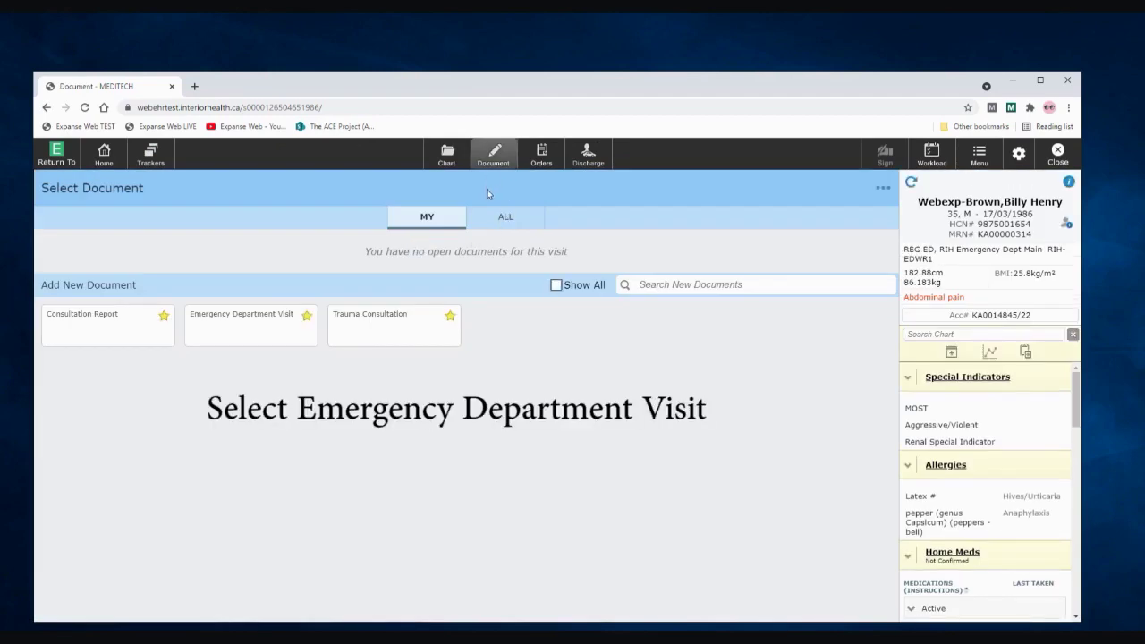
click(246, 320)
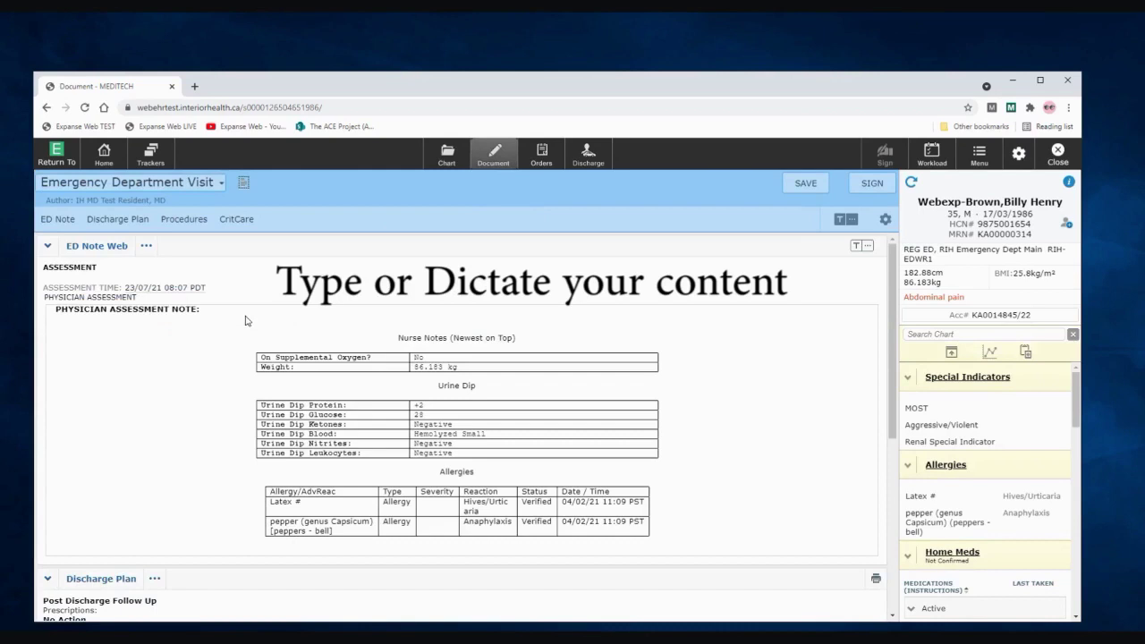
click(246, 320)
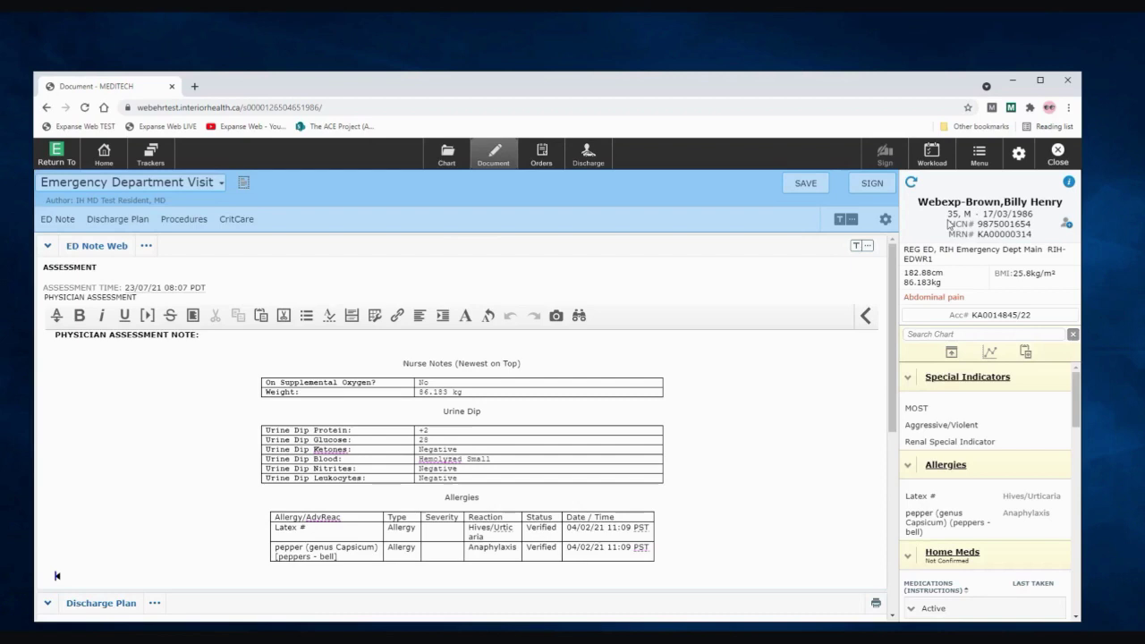
click(885, 220)
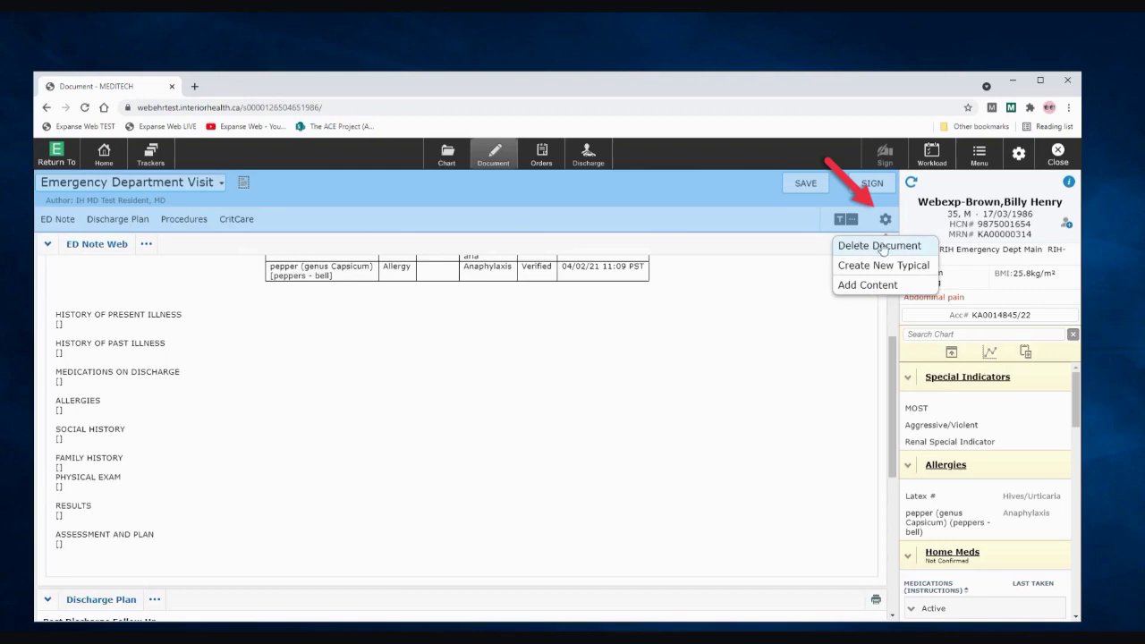
click(886, 221)
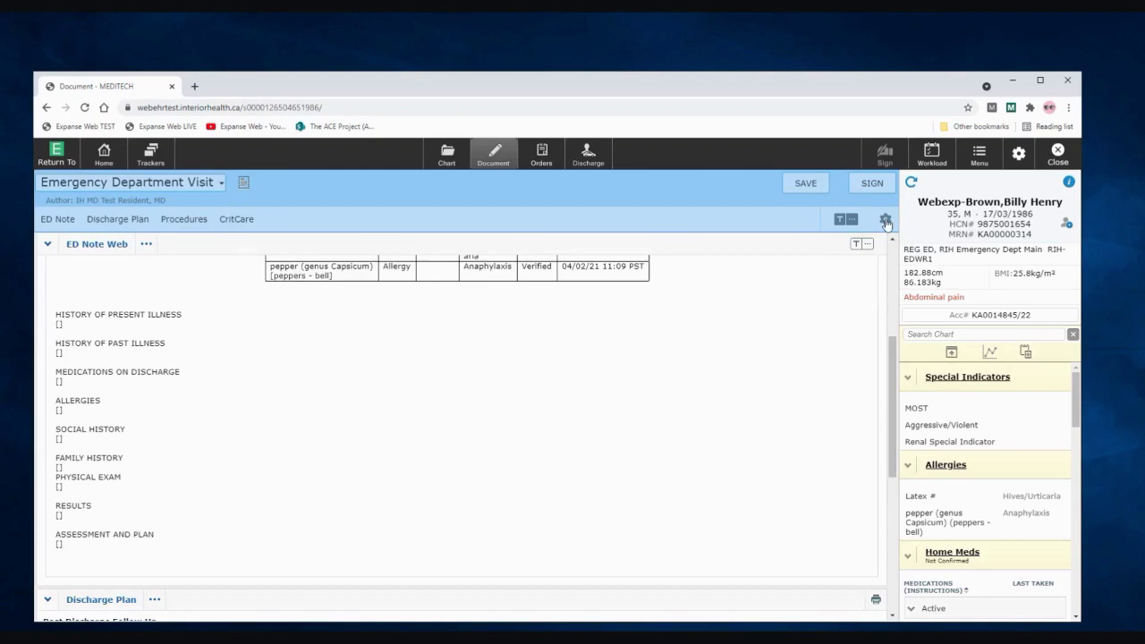
scroll(67, 566, up, 3)
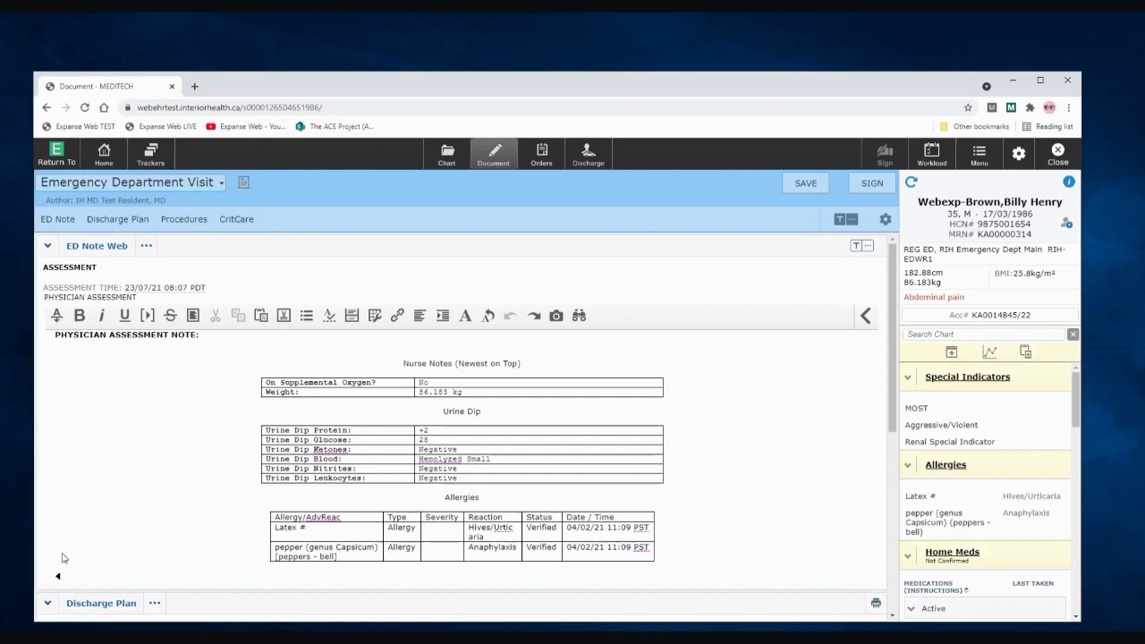
Insert the Internal Med Consult Macro canned text into the physician assessment note and save the document as a draft.
click(58, 319)
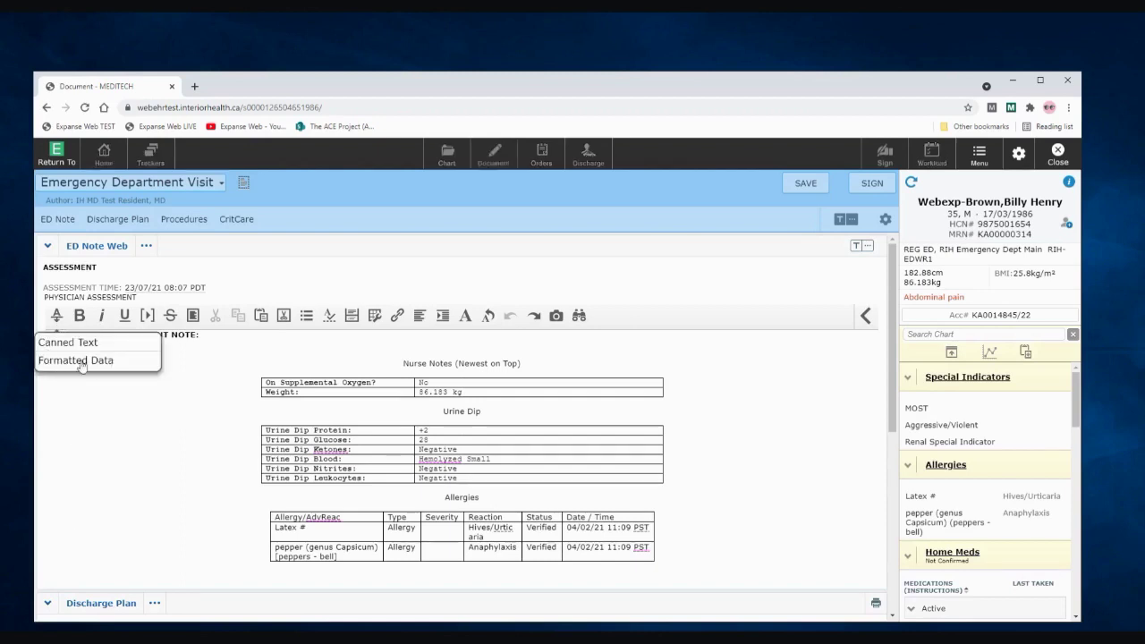
click(81, 344)
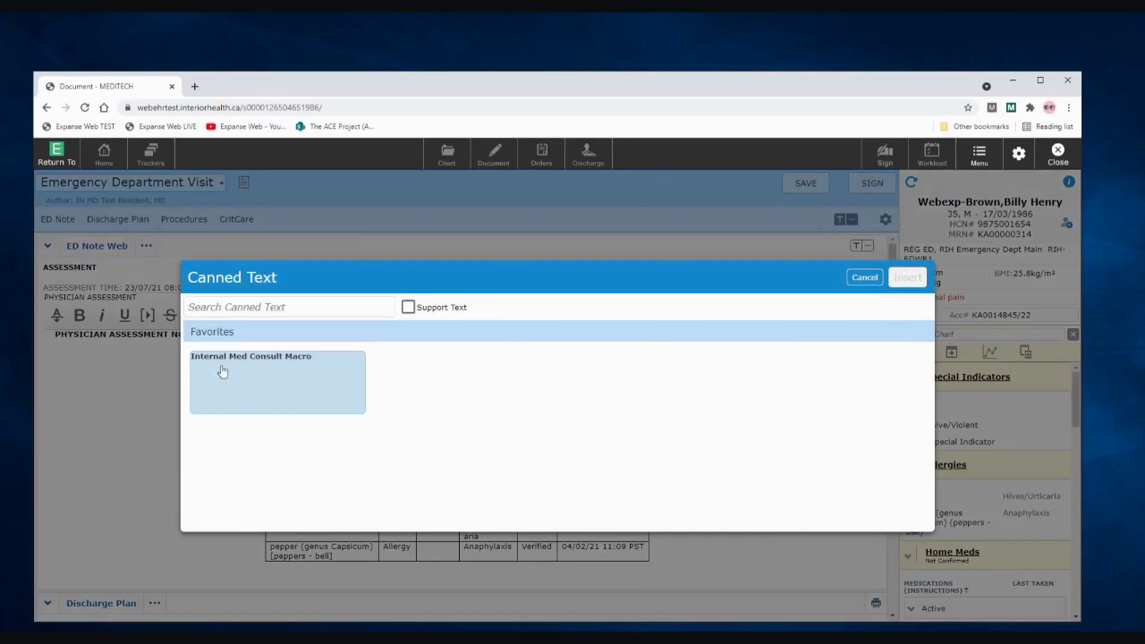
double_click(250, 362)
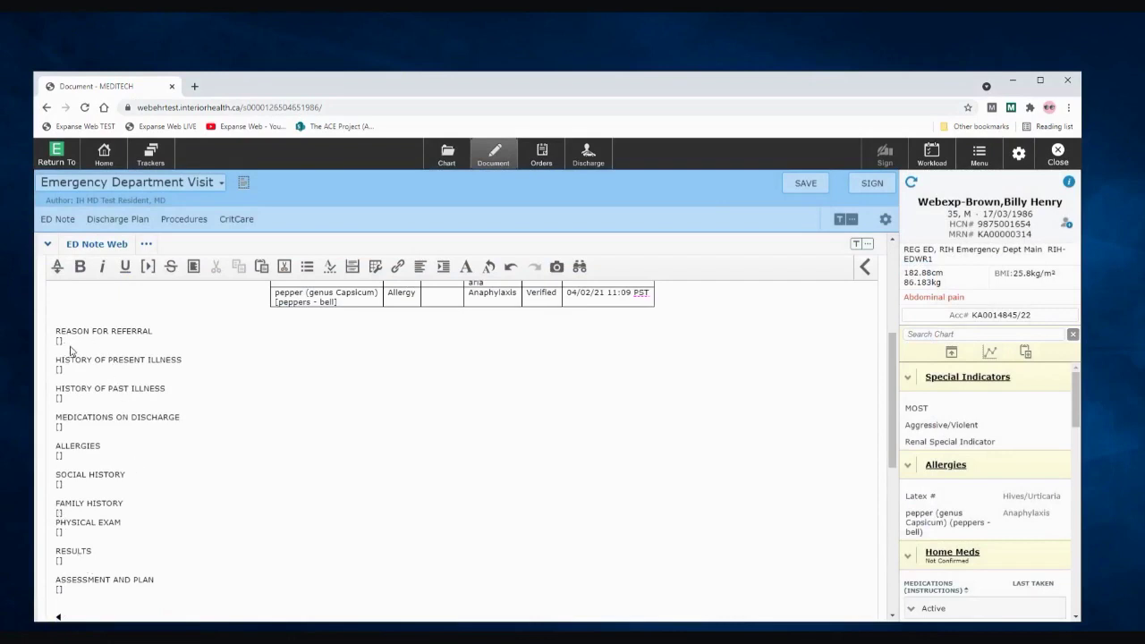
click(815, 189)
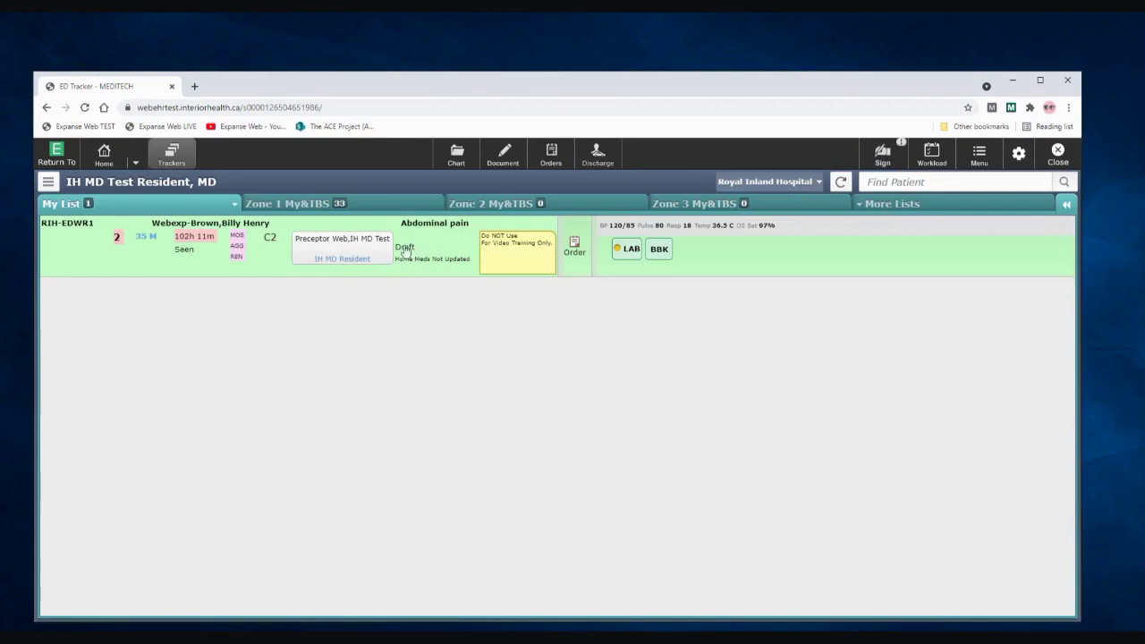
Reopen the draft document, set the Discharge Plan's disposition to MD Discharge, and return to the full note.
click(405, 248)
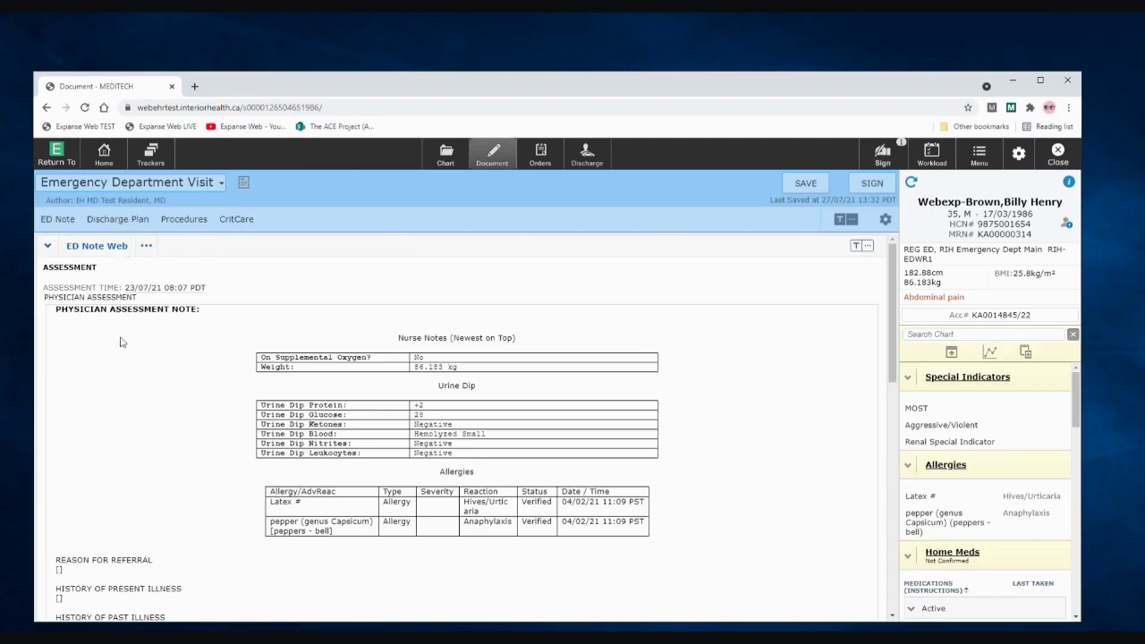
scroll(122, 343, down, 10)
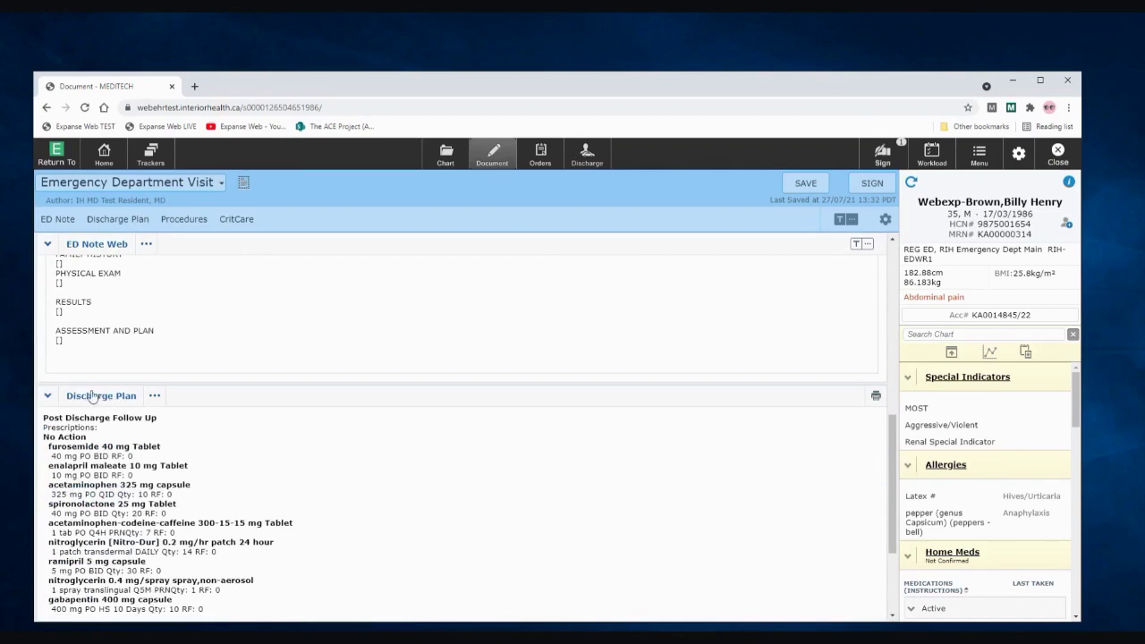
click(106, 400)
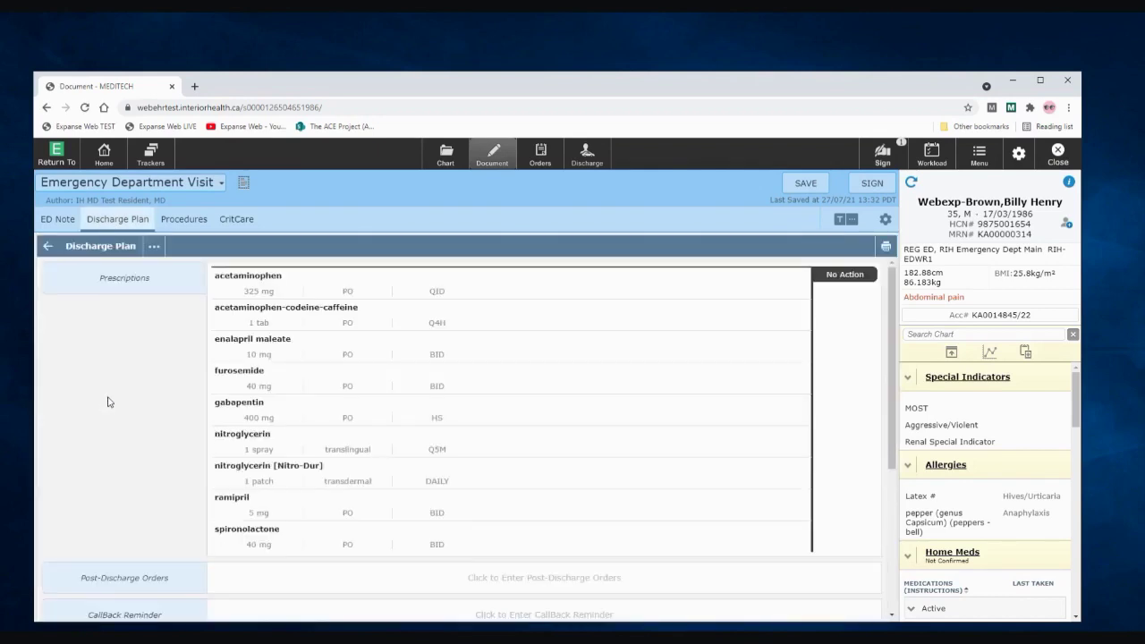
scroll(106, 402, down, 5)
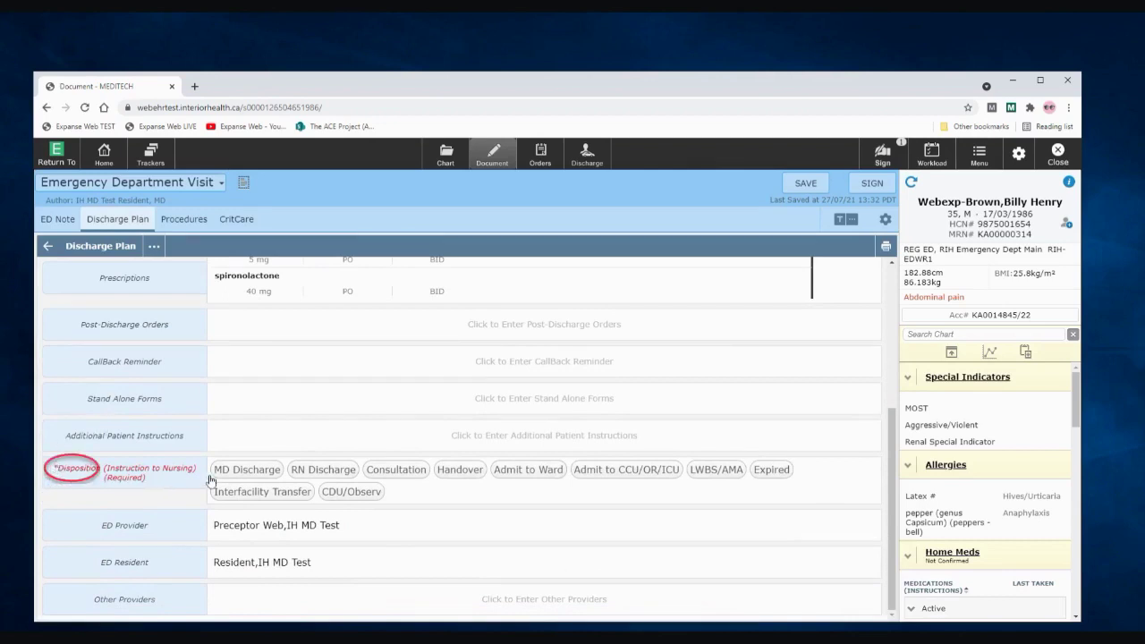
click(249, 472)
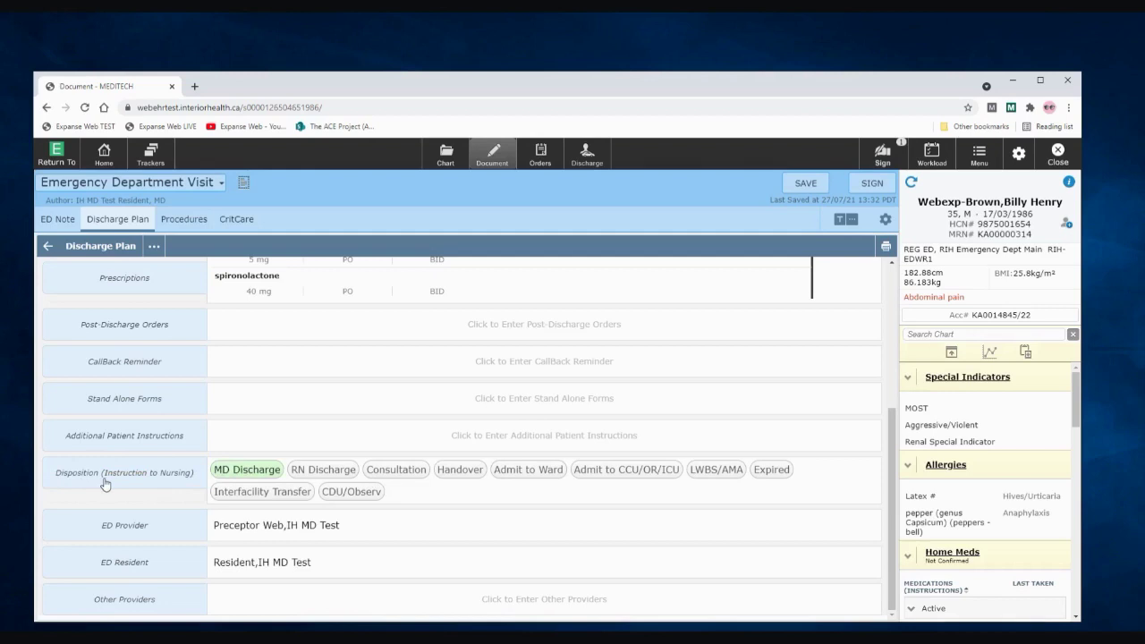
click(102, 251)
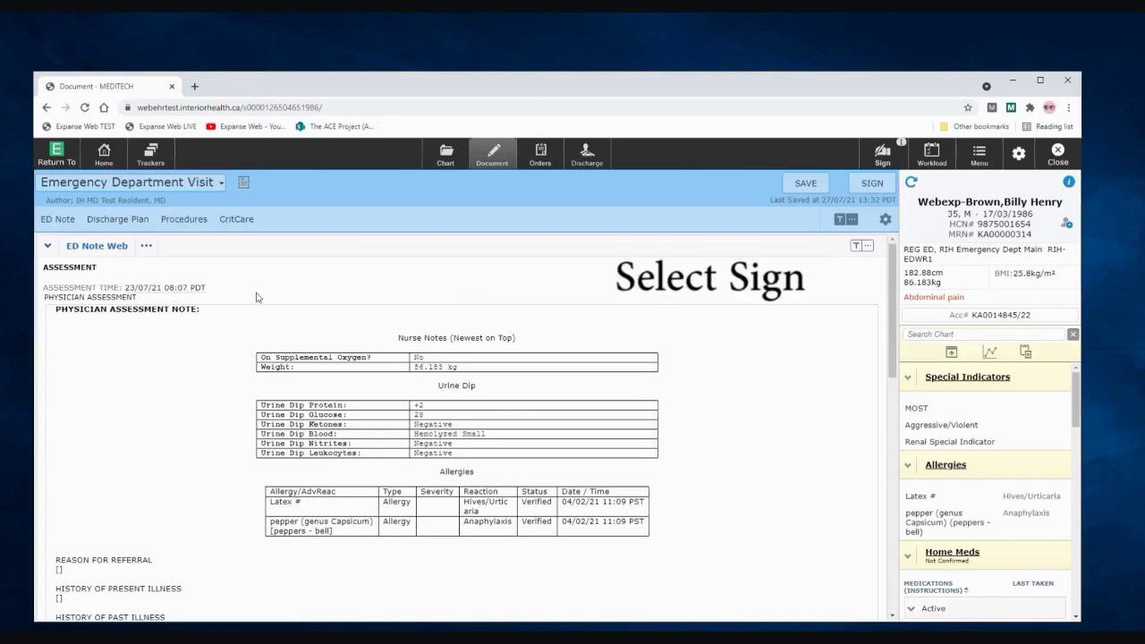
Submit the document for signing, searching "Prec" to add the Preceptor Web test account as signer, and sign it.
click(872, 185)
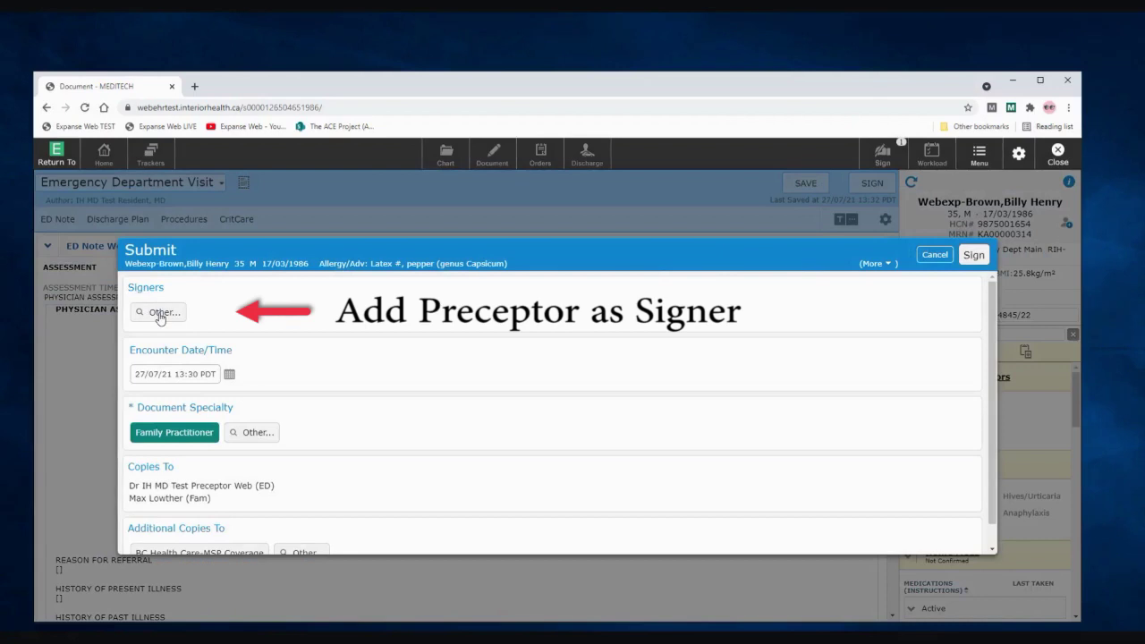
click(161, 314)
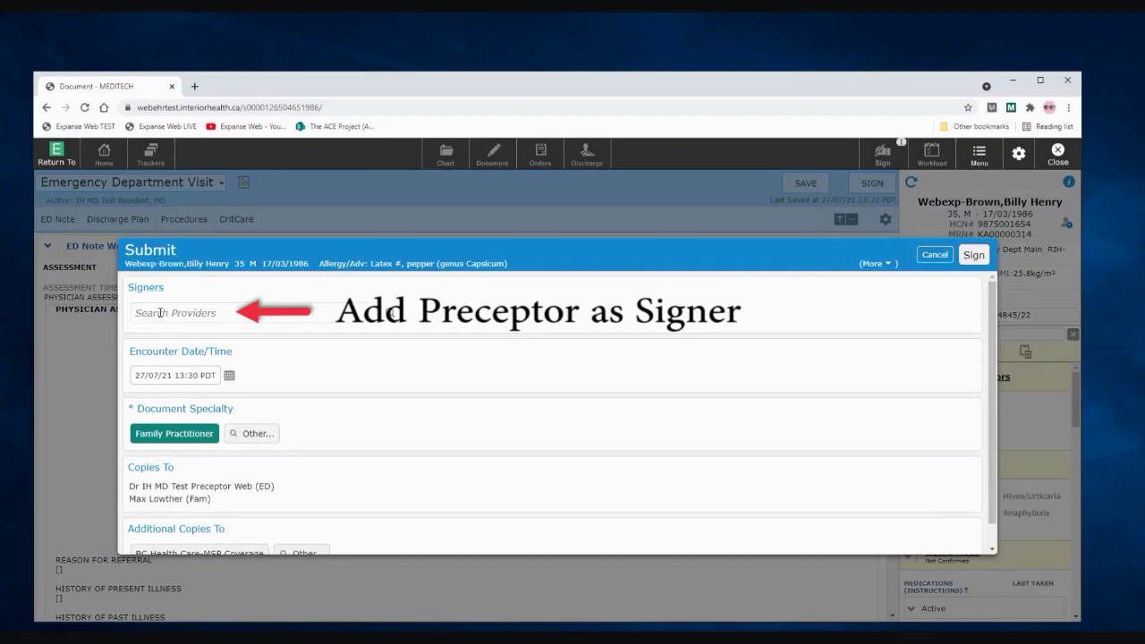
click(161, 313)
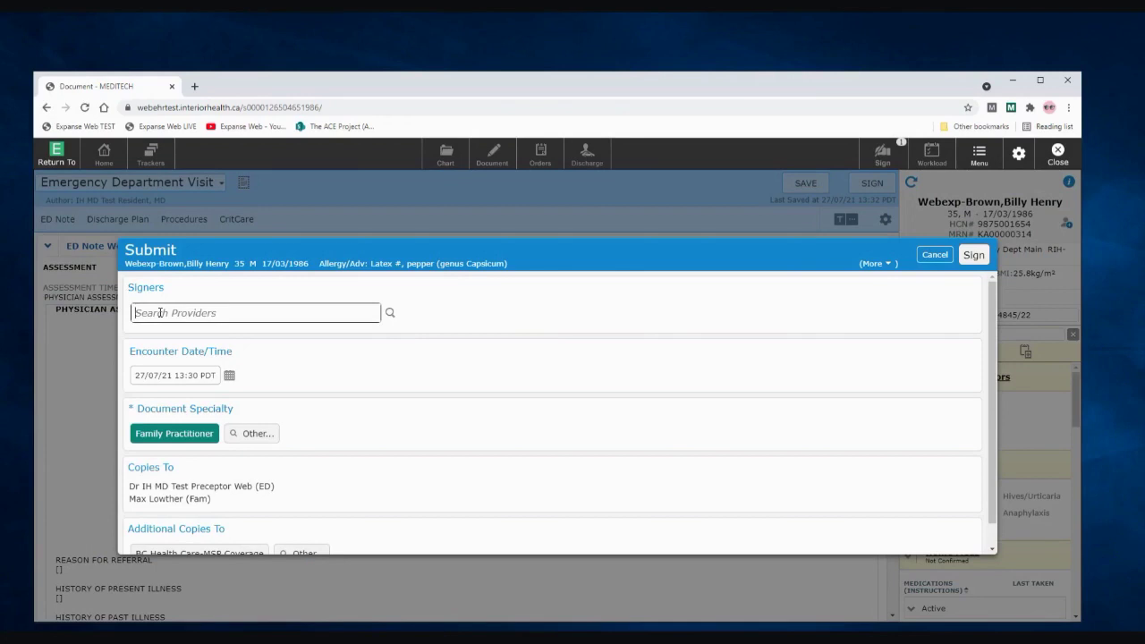
text(Prec)
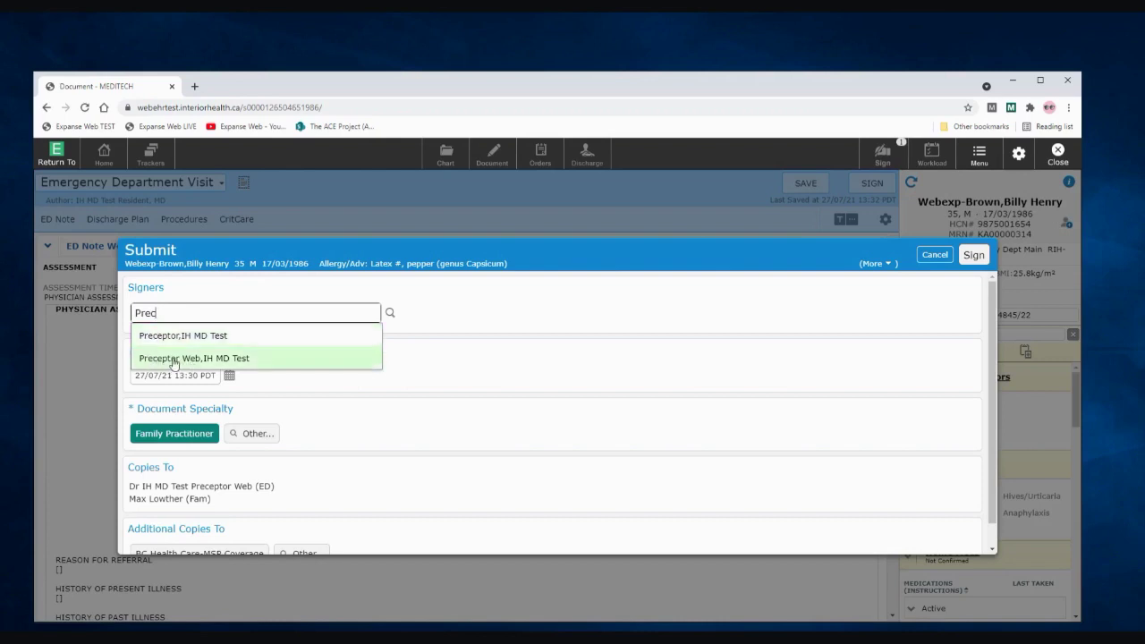
click(178, 361)
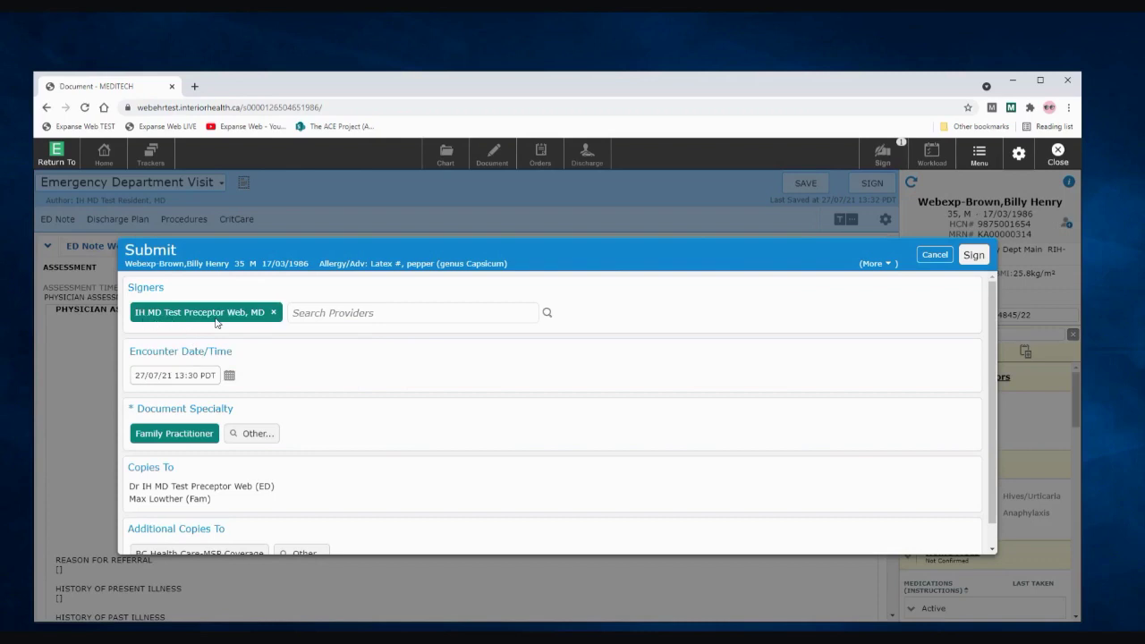
click(973, 256)
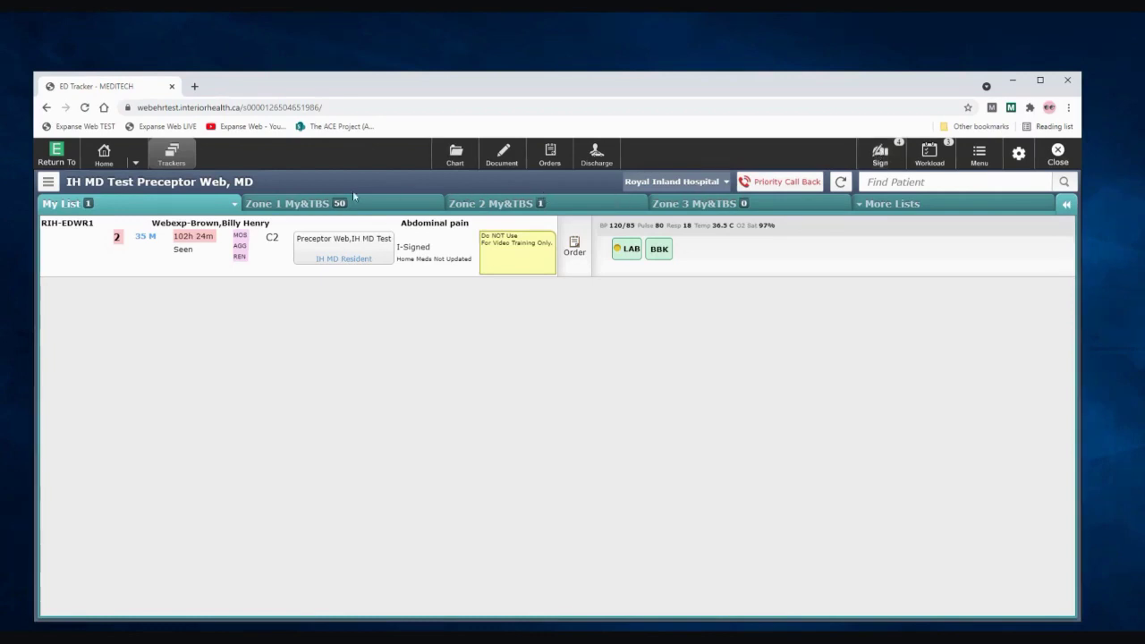
Open the abdominal pain patient's I-Signed emergency document from the ED homepage and set its ED Complexity to 2 in the submission form.
click(116, 163)
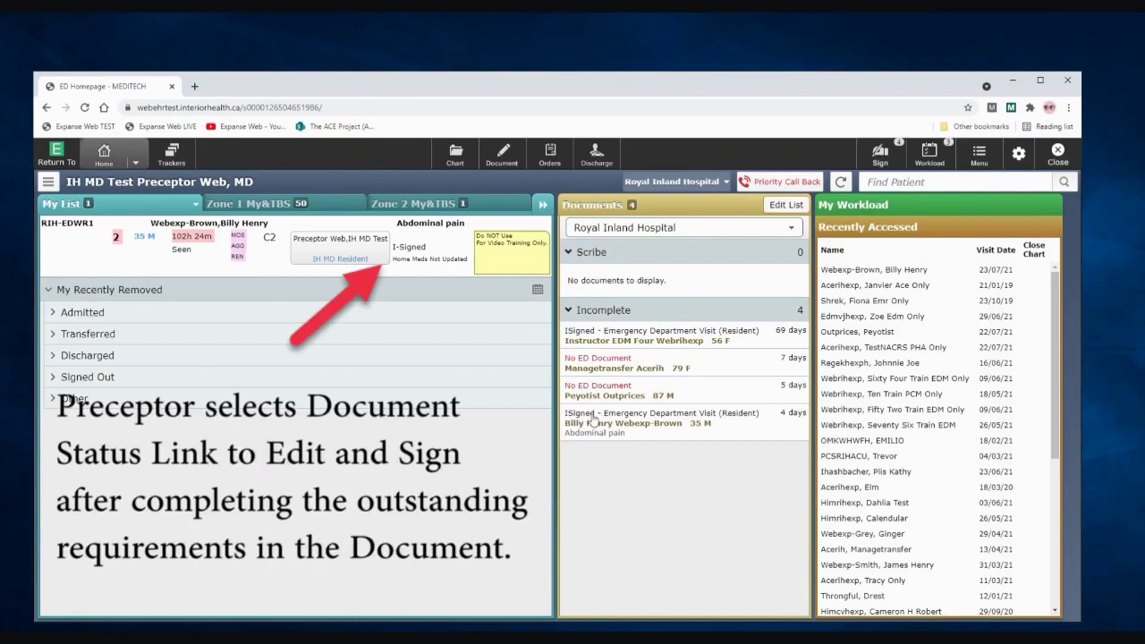
click(408, 251)
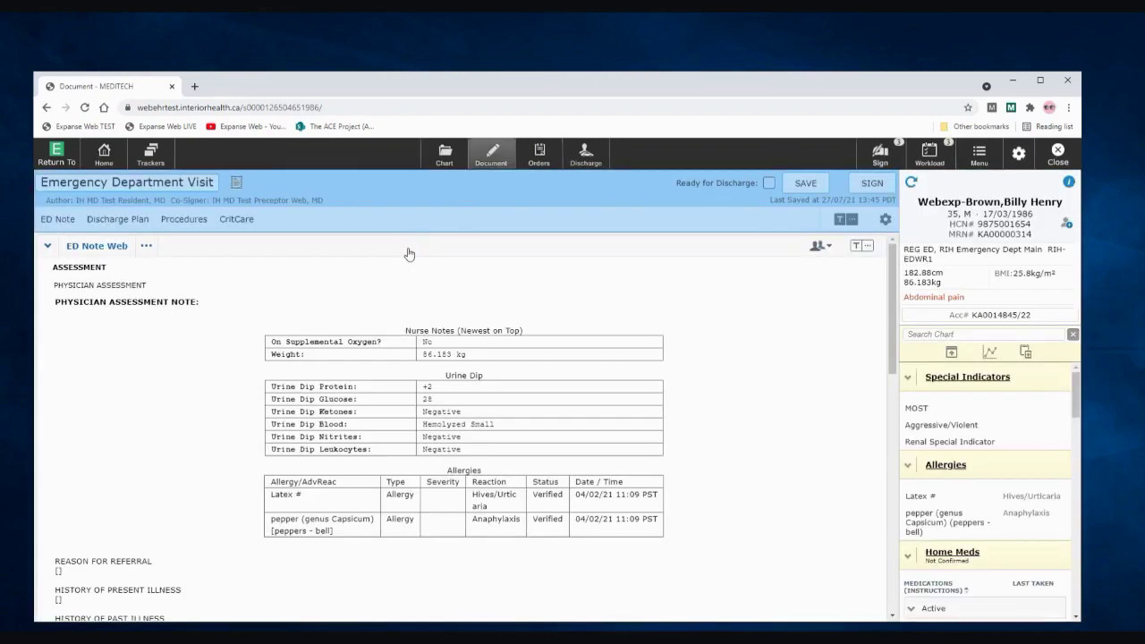
click(871, 183)
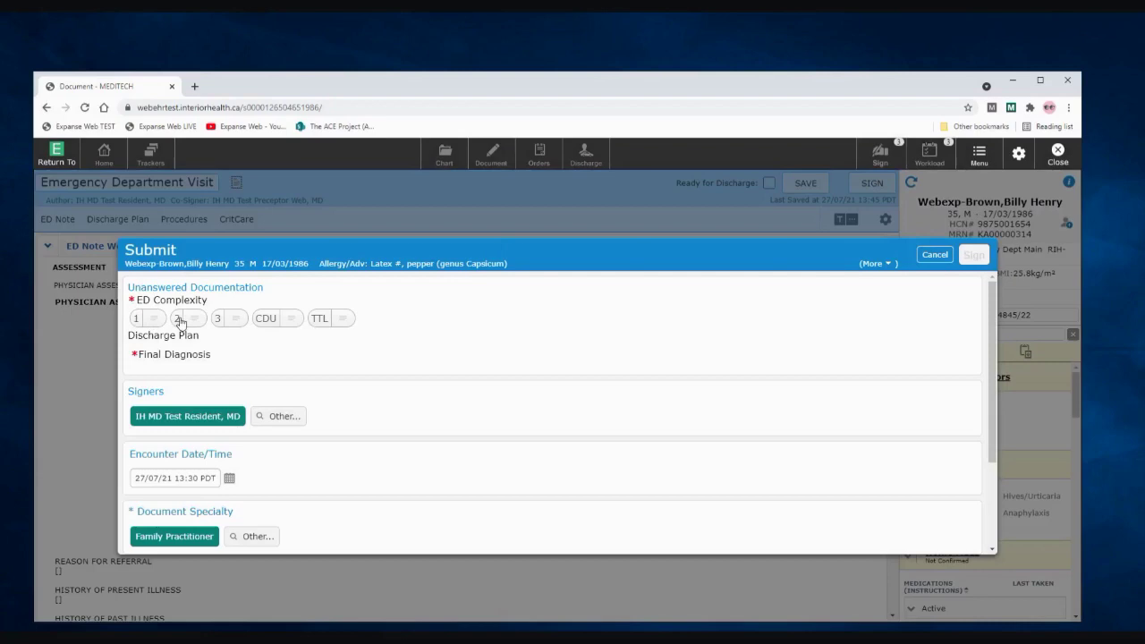
click(180, 321)
Enter "Abdominal Pain - Appendicitis" as the required Final Diagnosis in the Discharge Plan.
click(173, 355)
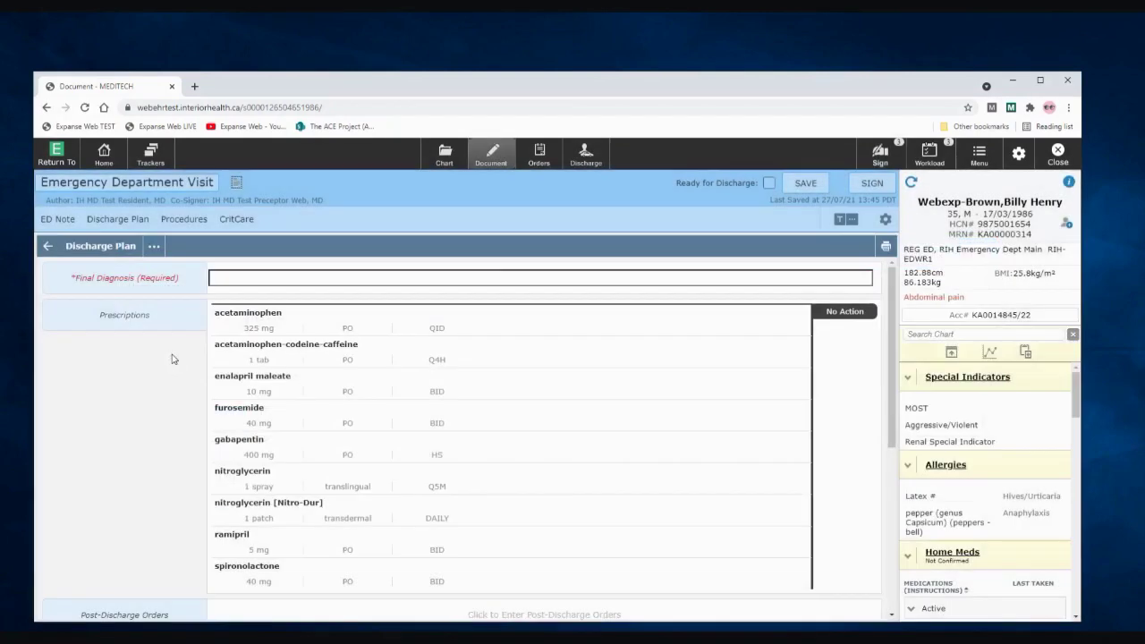
click(233, 275)
text(Abdo)
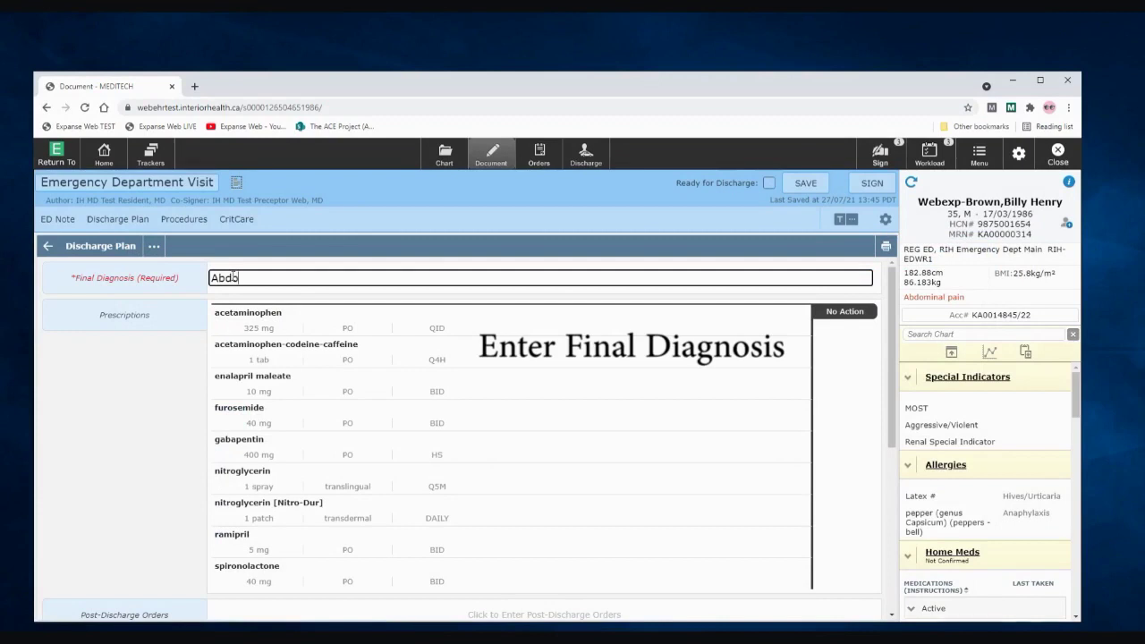
text(minal Pain - Appendicitis)
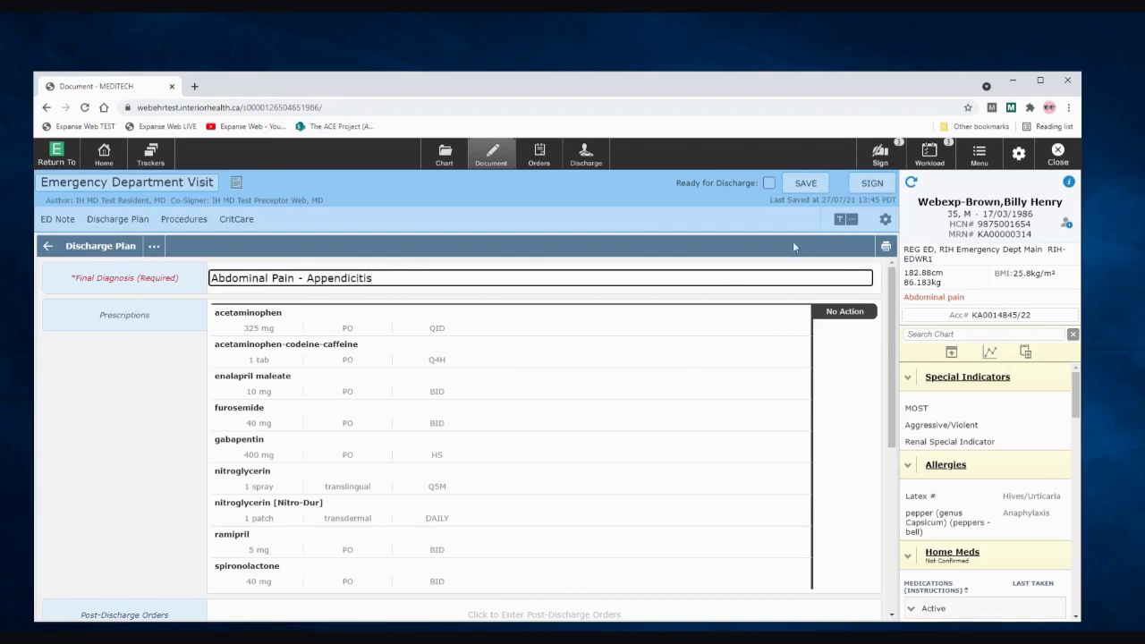
Submit the completed Emergency Department Visit document and sign it by entering the preceptor's PIN.
click(855, 188)
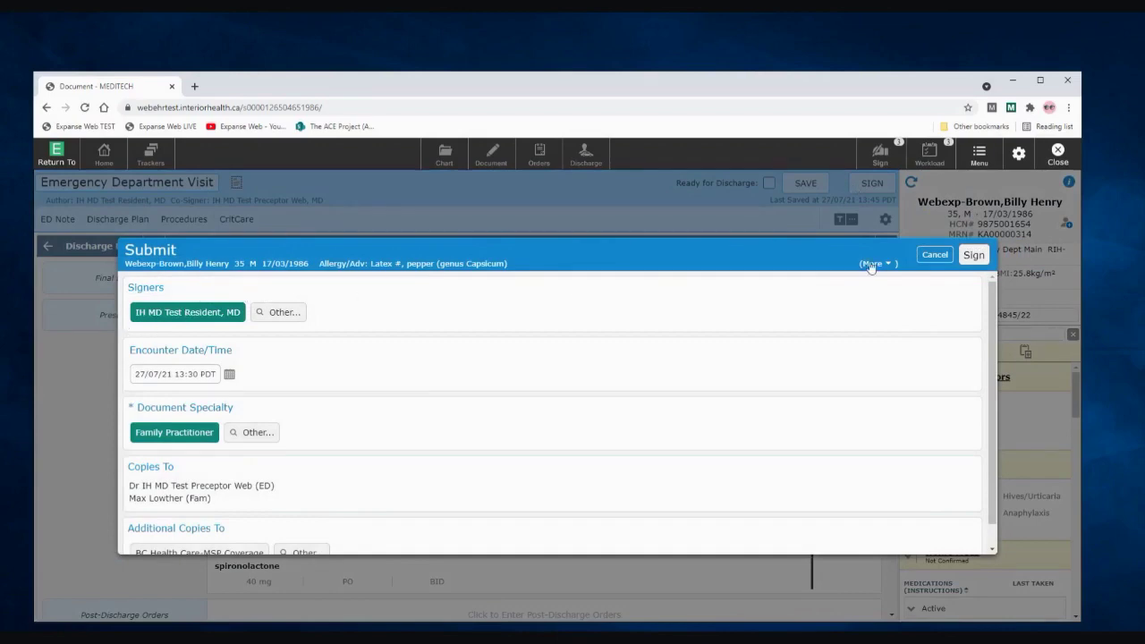
click(974, 256)
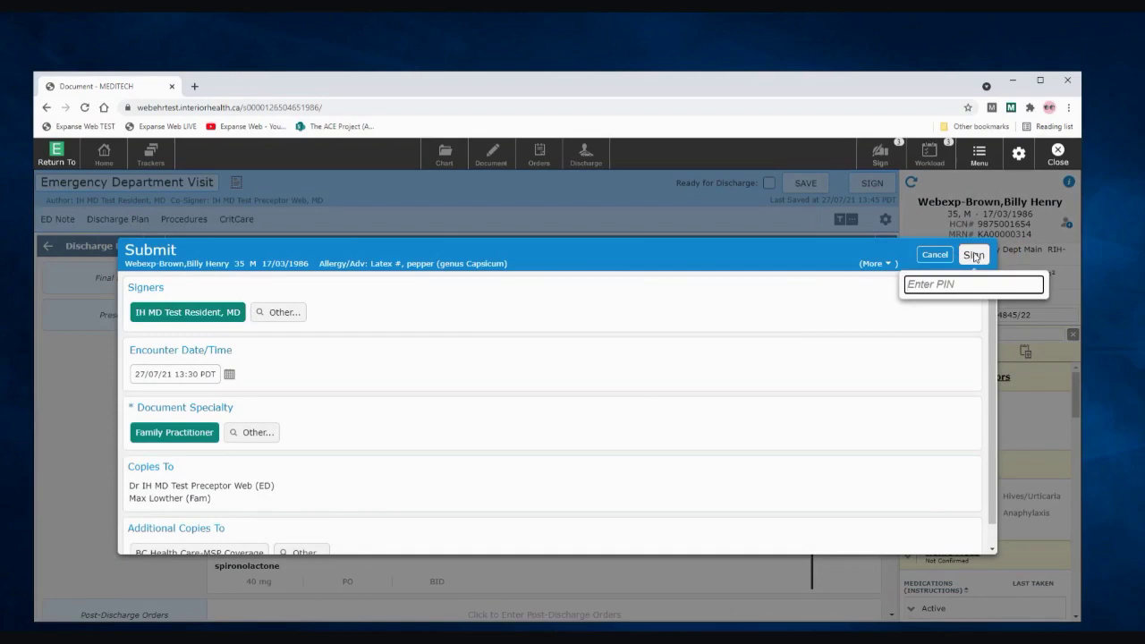
click(930, 286)
key(Return)
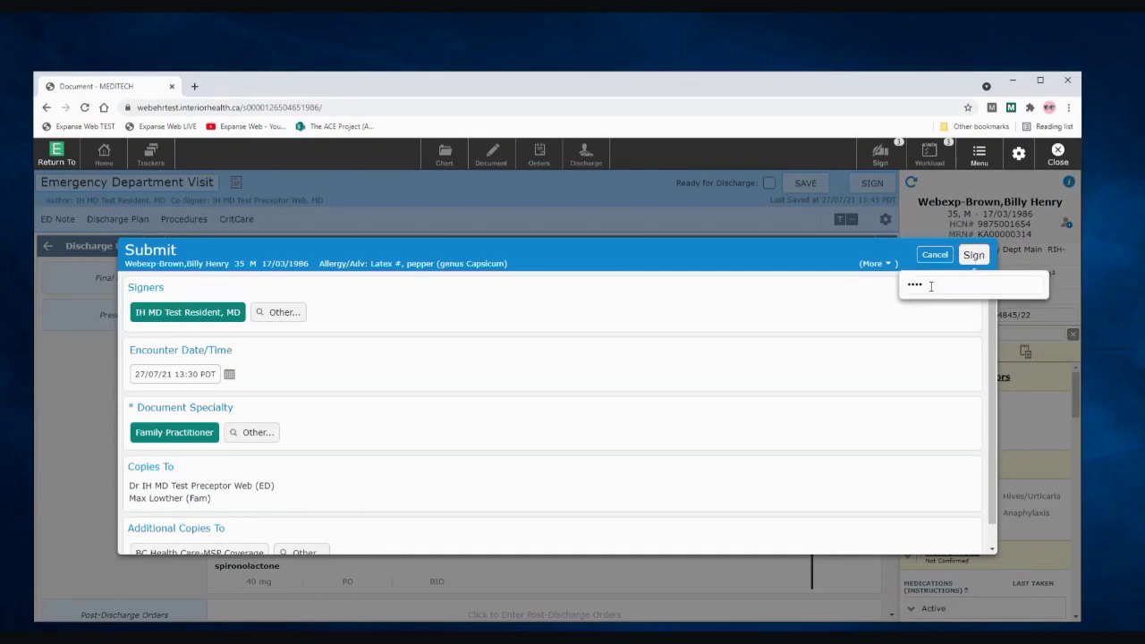